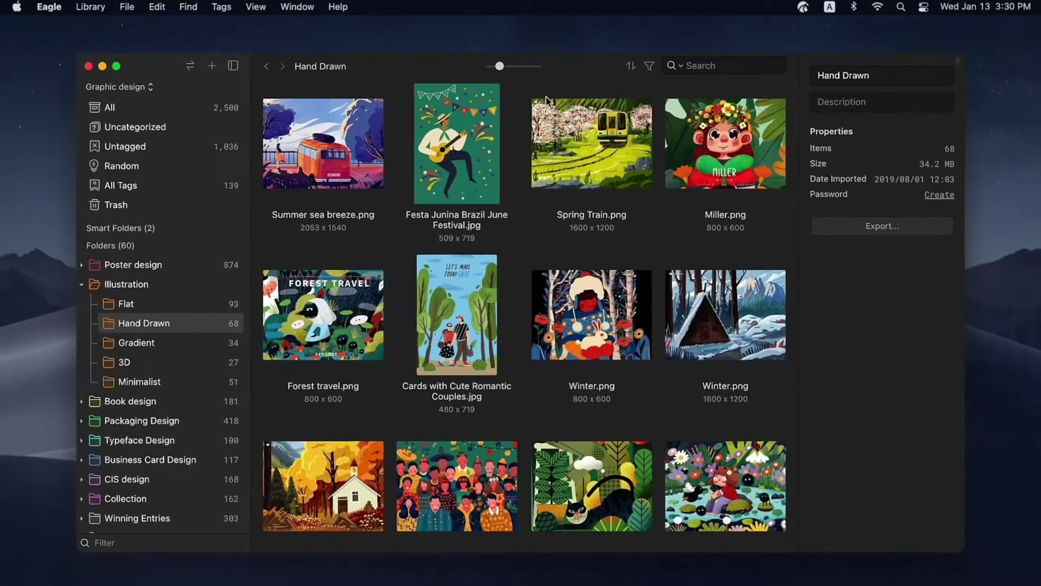
- Shrink the thumbnails of the Hand Drawn folder by one level and enlarge them again
click(480, 68)
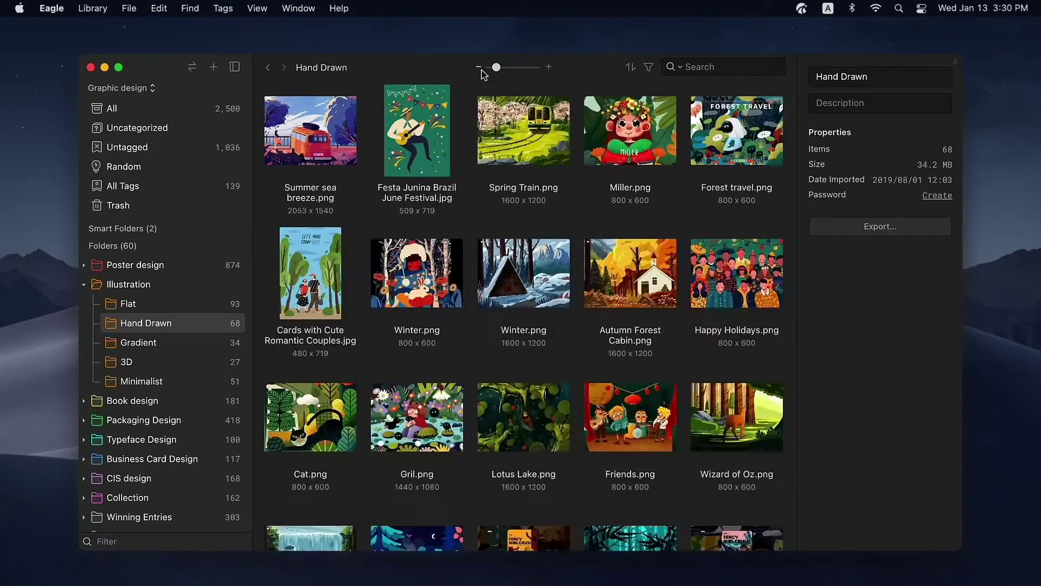
click(550, 68)
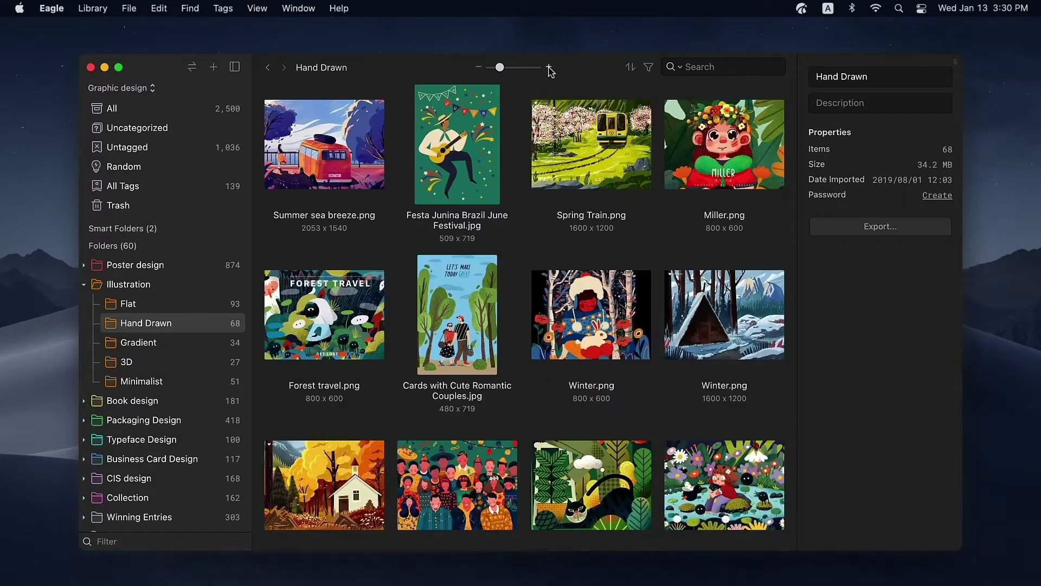
- Try the Waterfall, Justified and Grid layouts for the Hand Drawn folder, ending with Waterfall
key(alt)
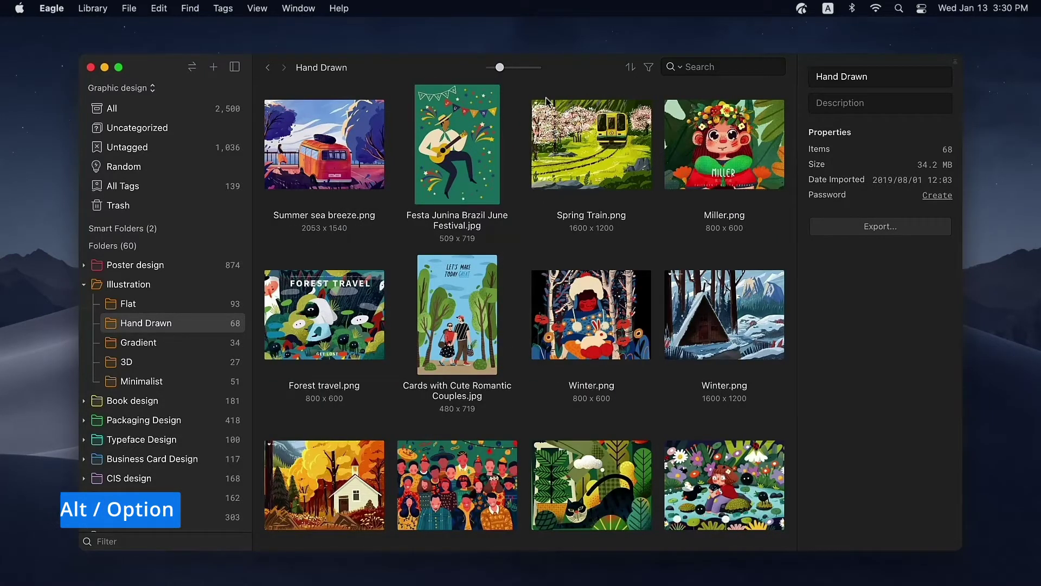
key(alt+1)
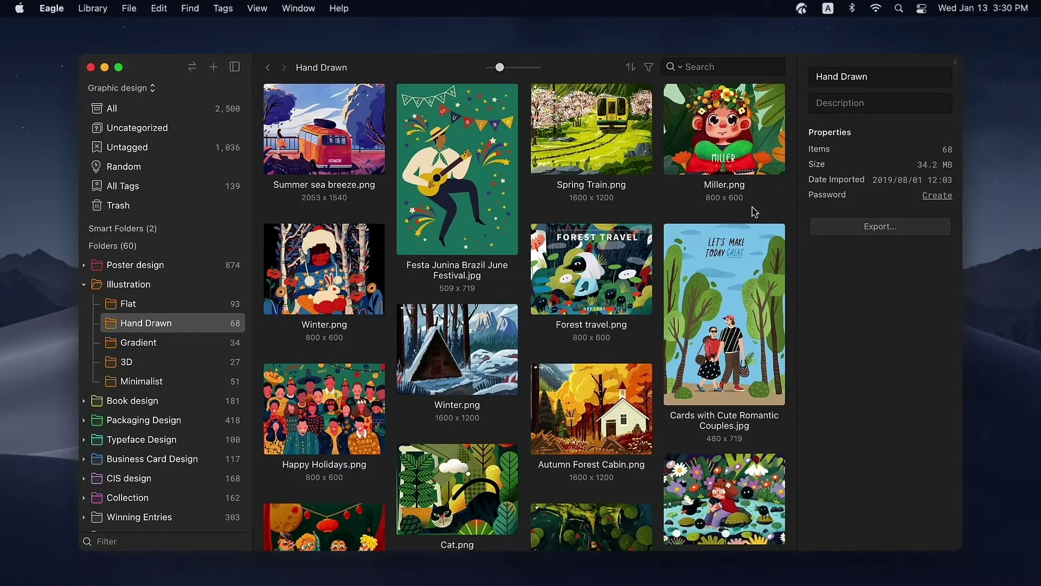
right_click(755, 211)
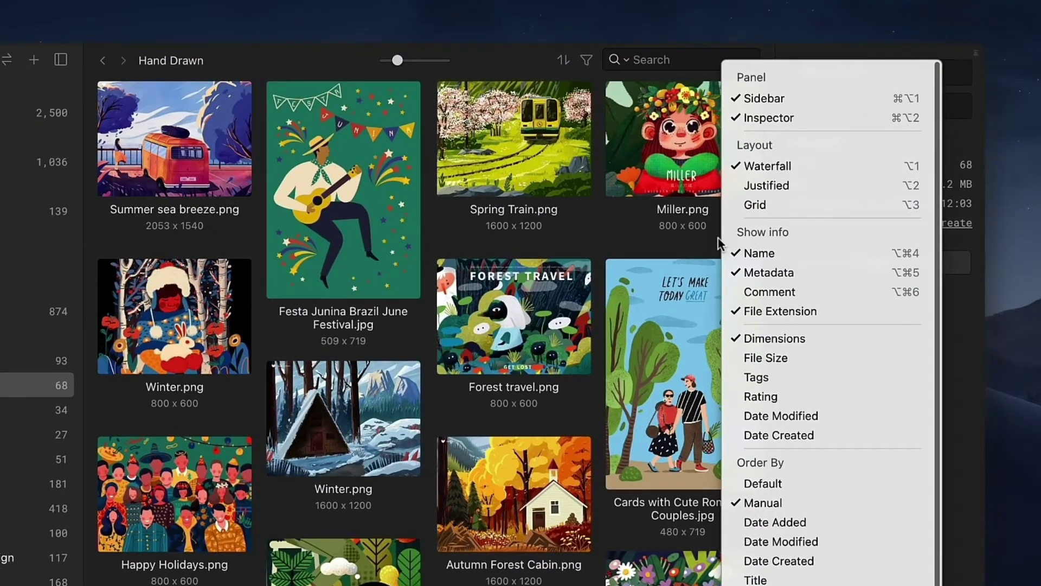
key(alt+2)
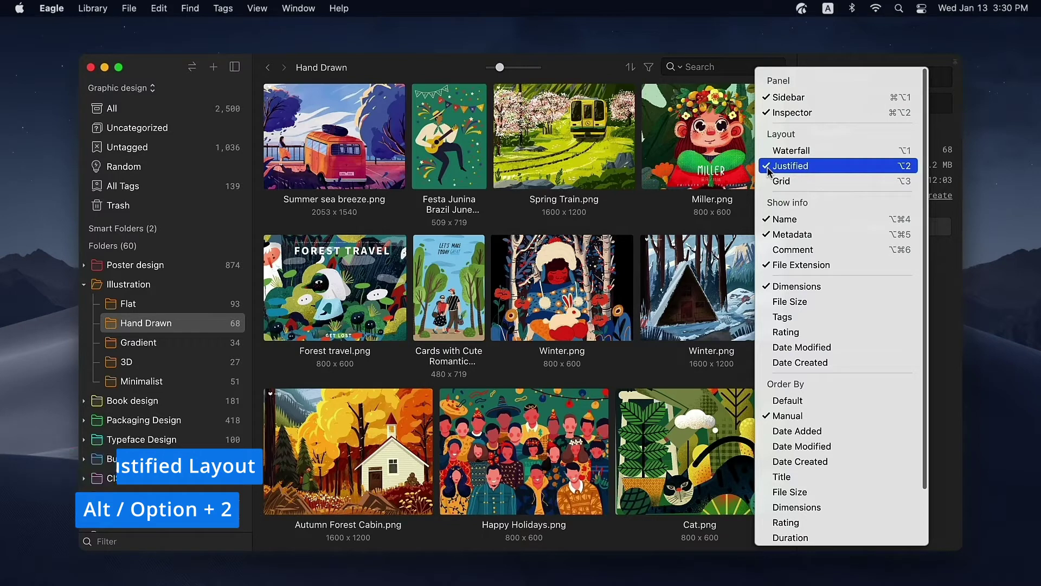
key(alt+3)
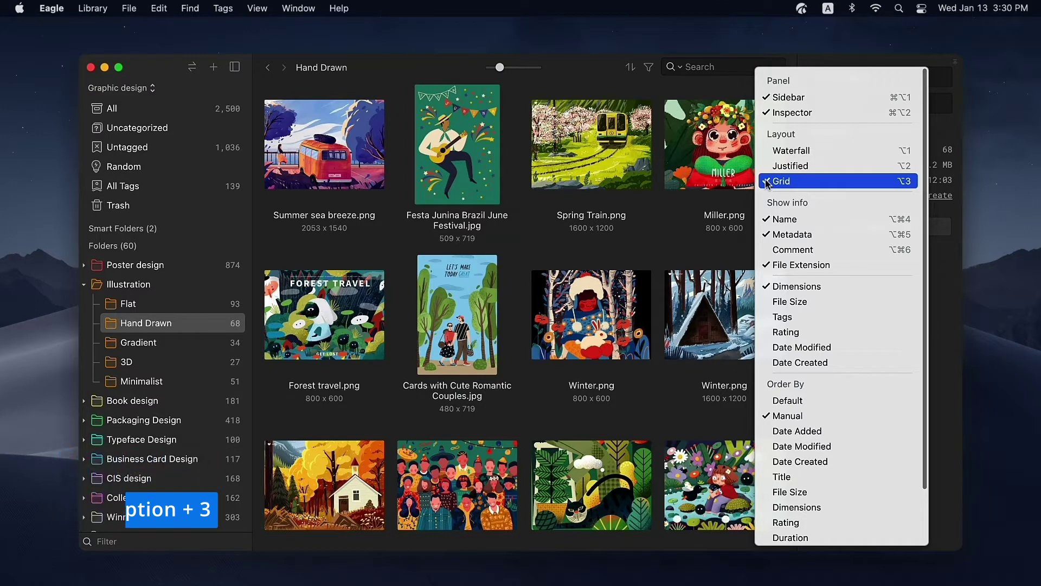
key(alt+1)
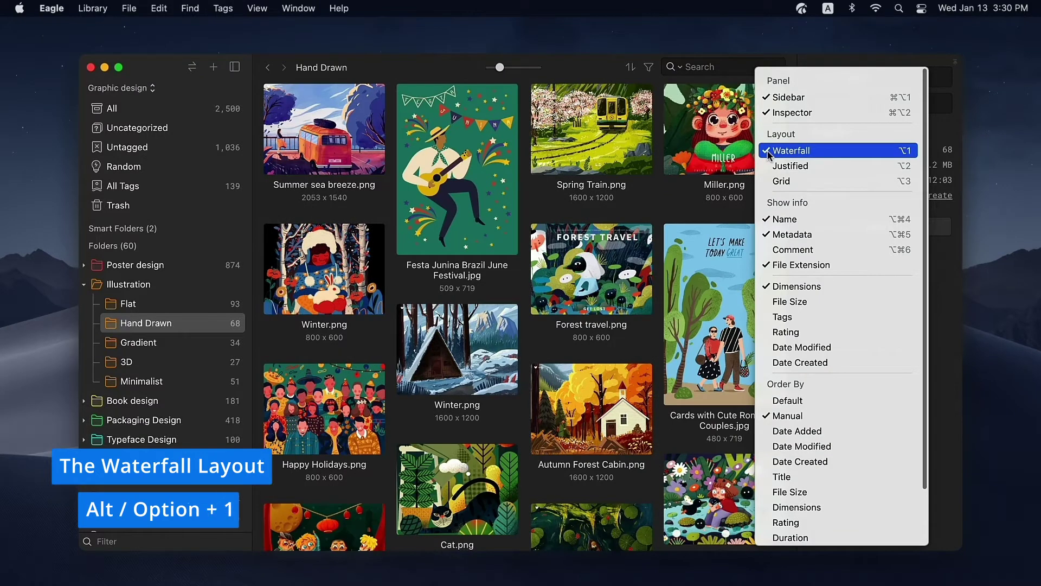
click(691, 197)
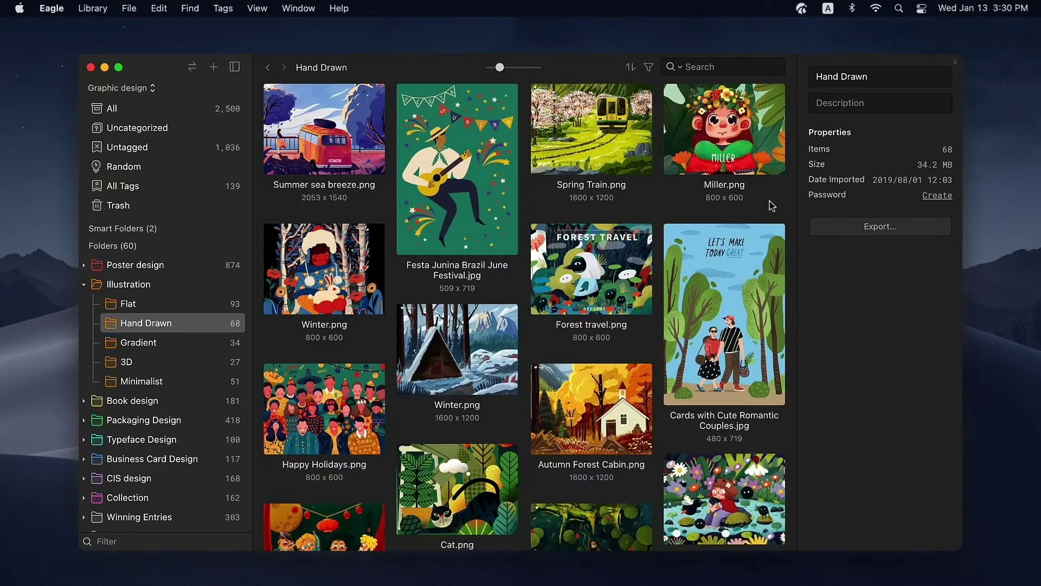
- Hide the name and metadata below the thumbnails, and toggle the sidebar's visibility
right_click(773, 208)
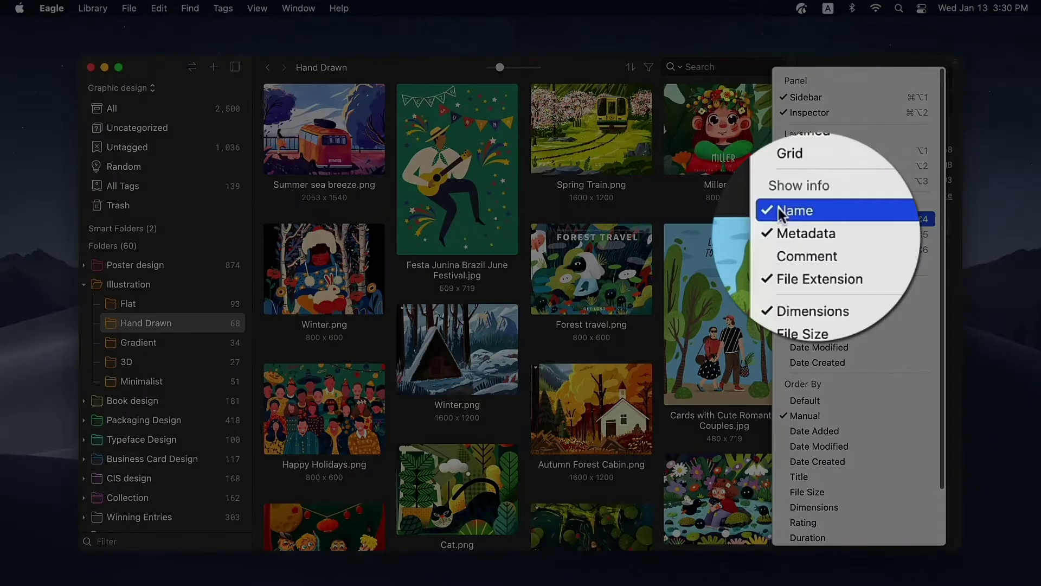
click(797, 219)
click(773, 239)
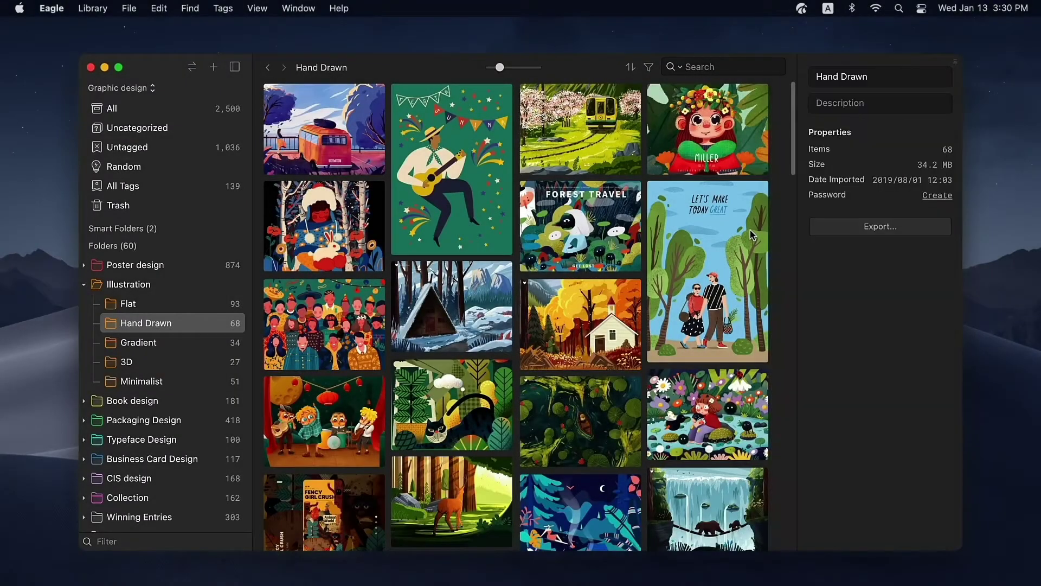
click(750, 230)
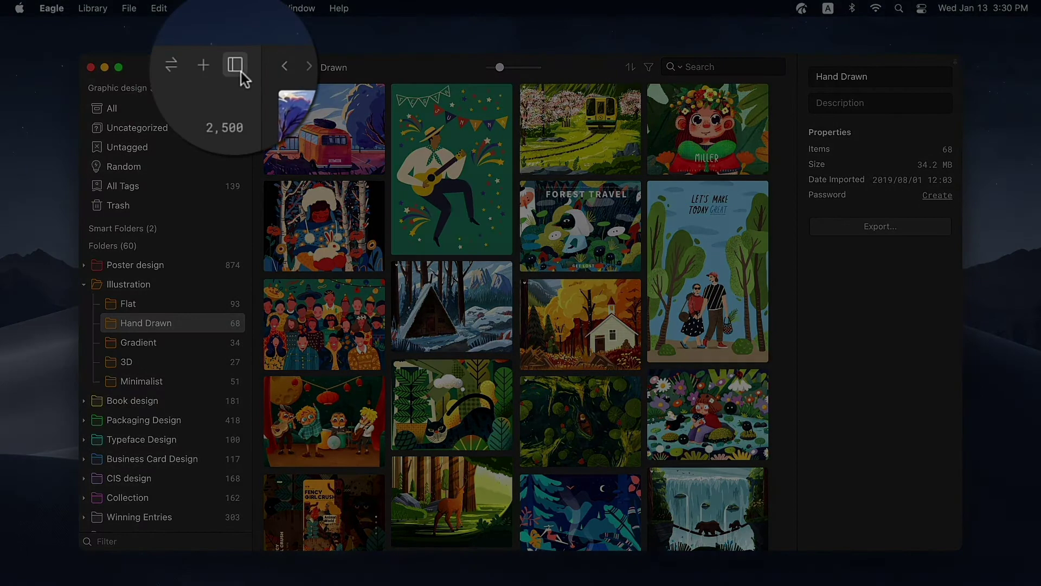
click(240, 70)
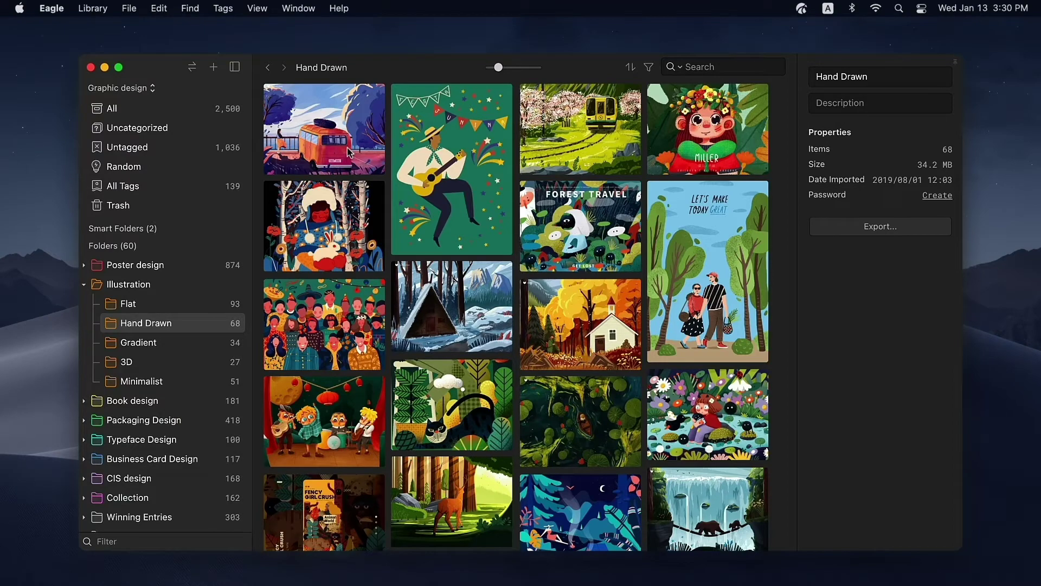
- Preview the Summer sea breeze image, browse forward through the following images to Cards with Cute Romantic Couples, and close the preview
click(350, 152)
key(space)
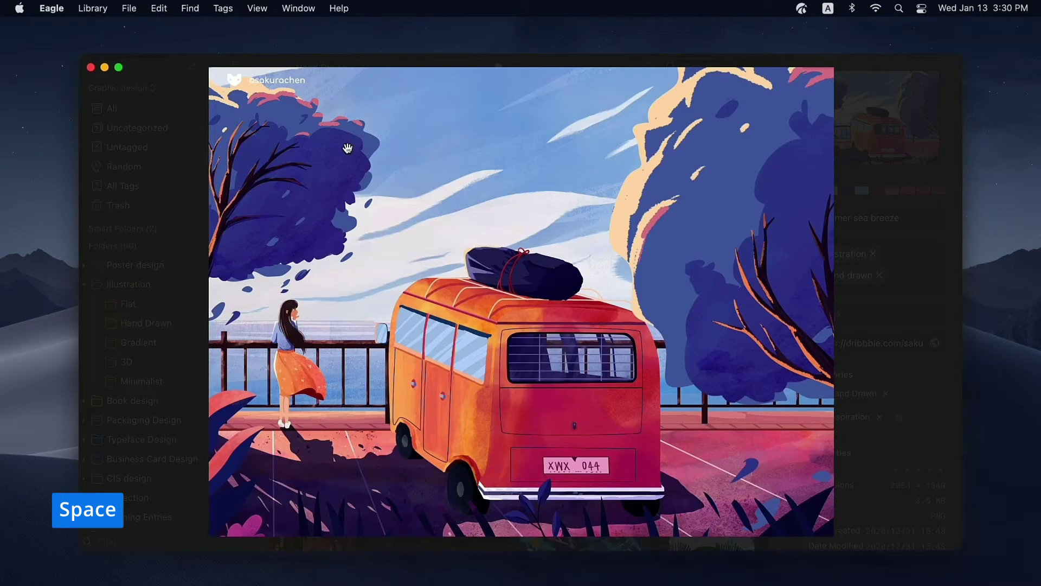
key(Right)
key(Right)
key(Right)
key(Right)
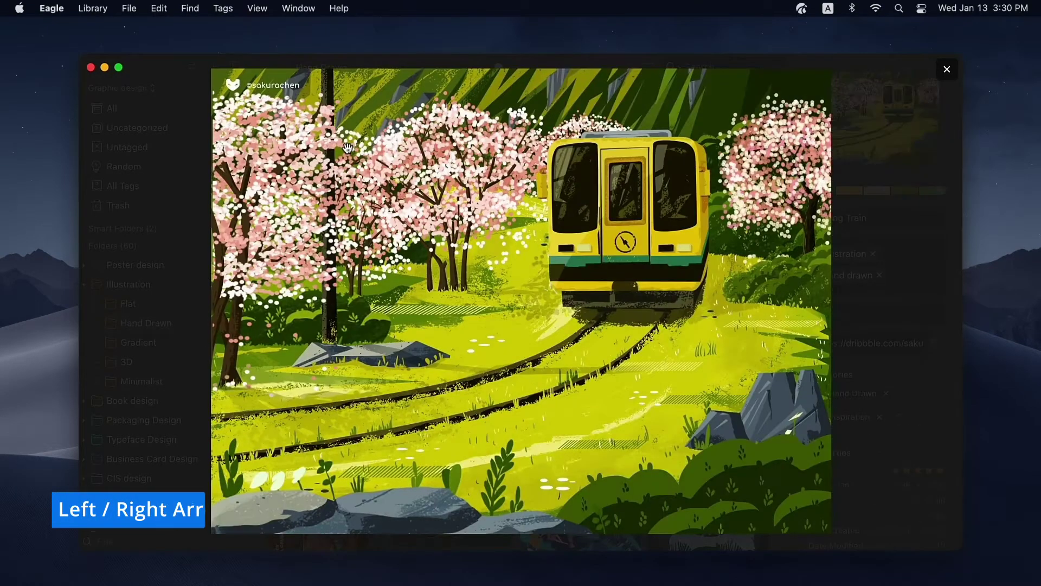
key(Right)
key(space)
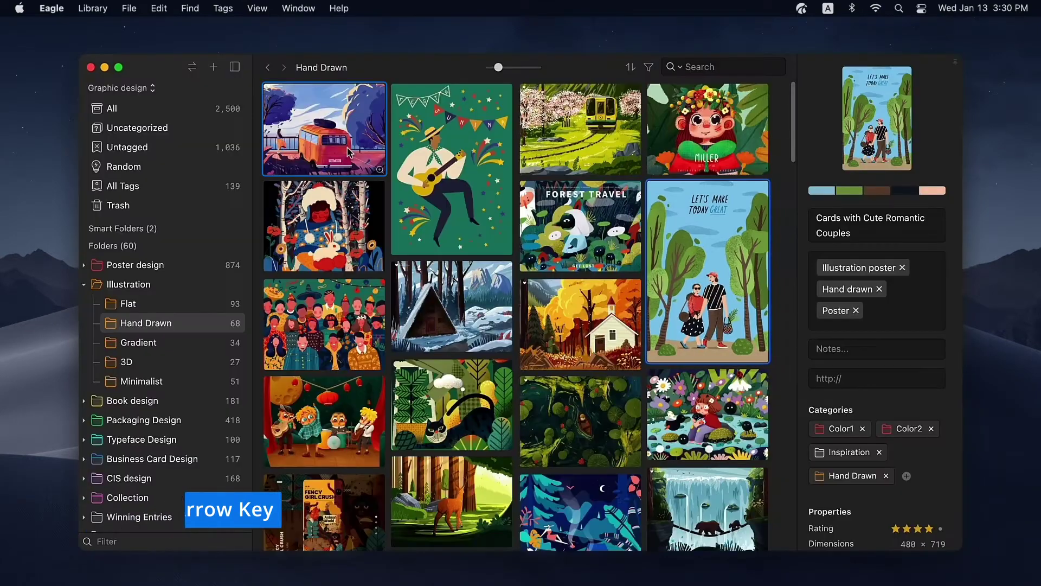
- Open the Summer sea breeze image in the detail view and view it at 25%, at actual size and fitted to the window
click(349, 152)
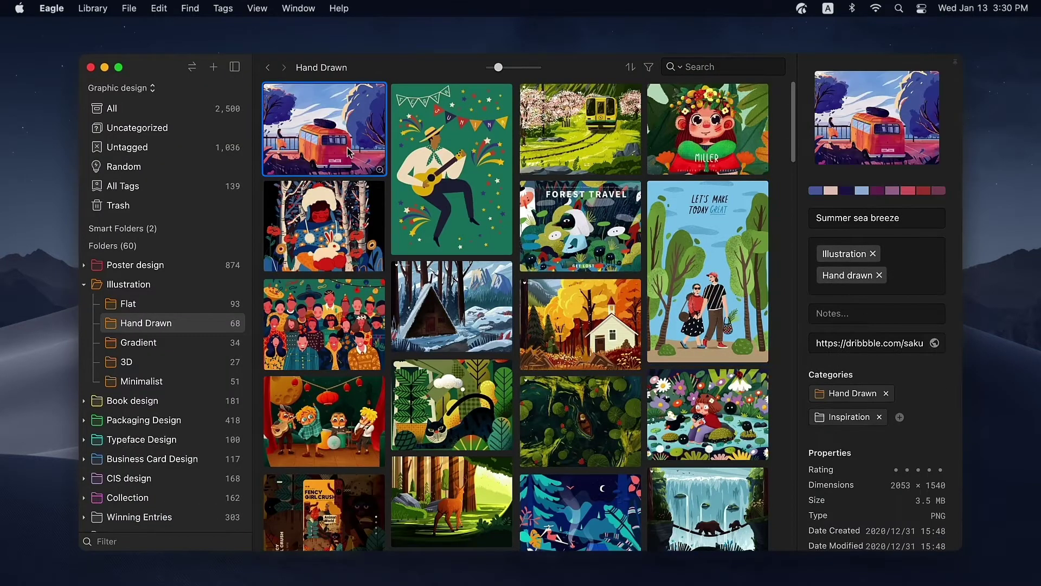
key(Return)
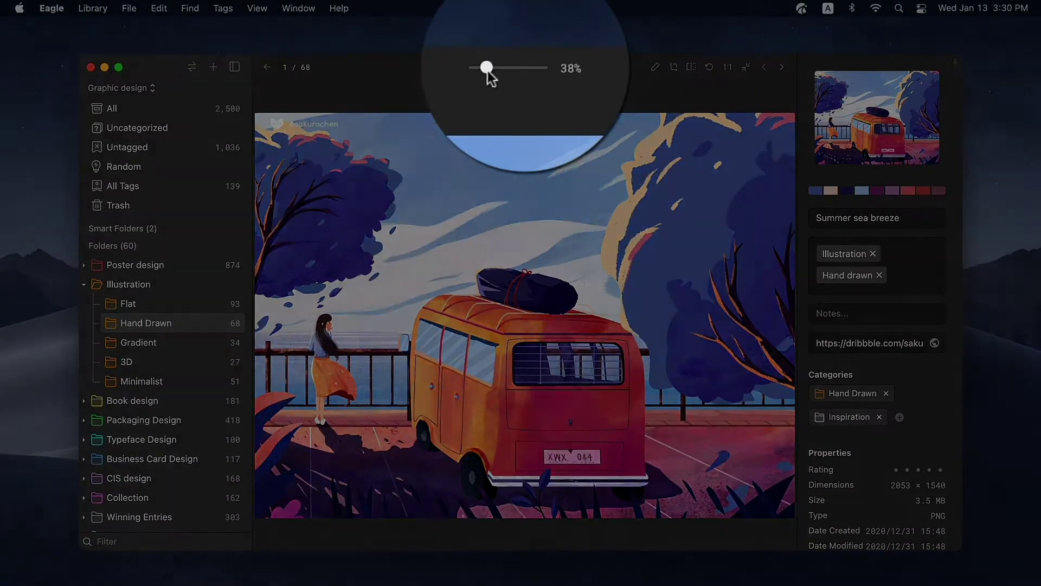
mouse_move(499, 67)
mouse_down()
mouse_move(509, 68)
mouse_move(490, 68)
mouse_up()
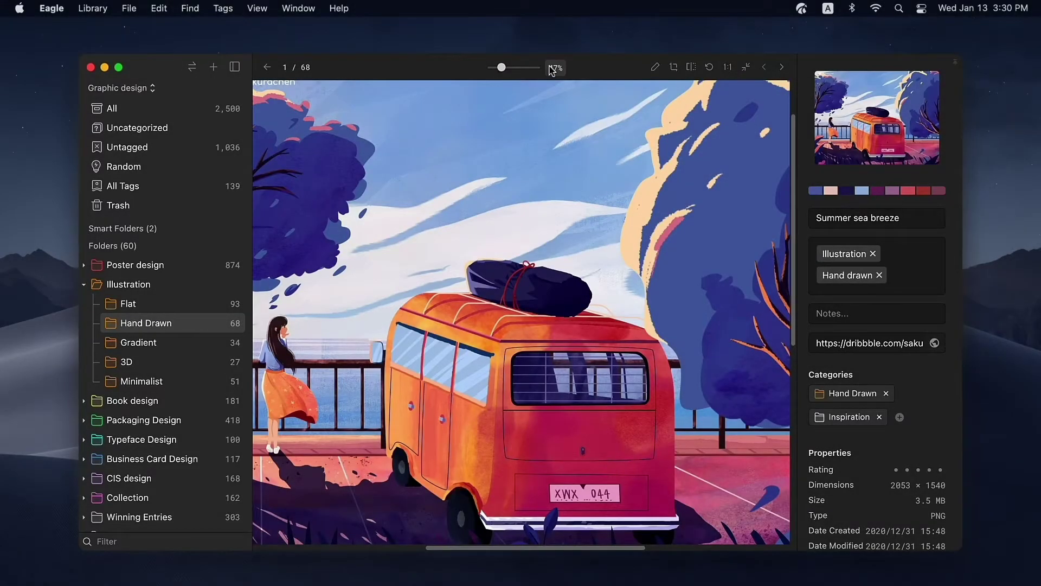
click(554, 67)
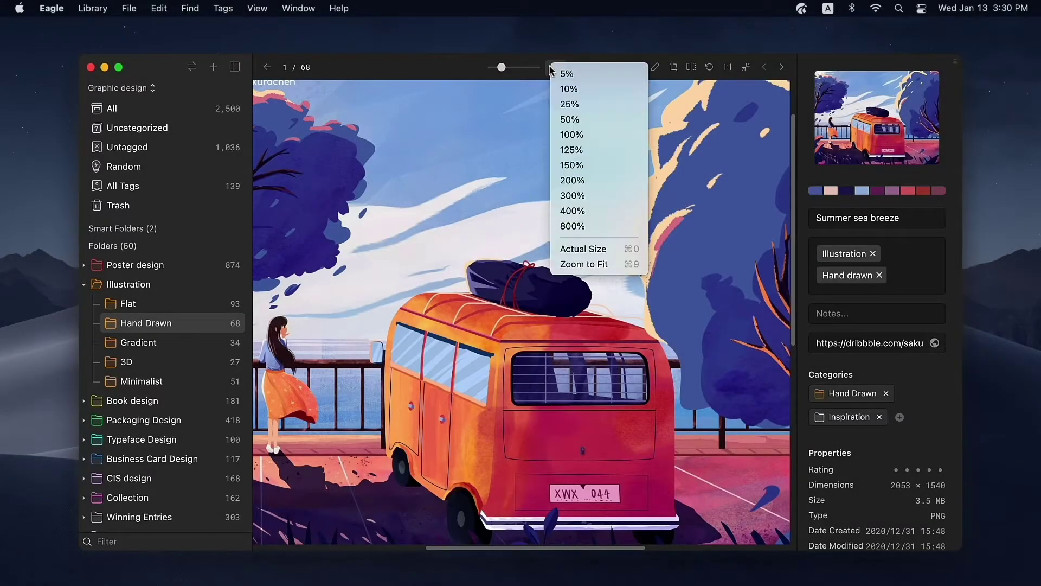
click(563, 103)
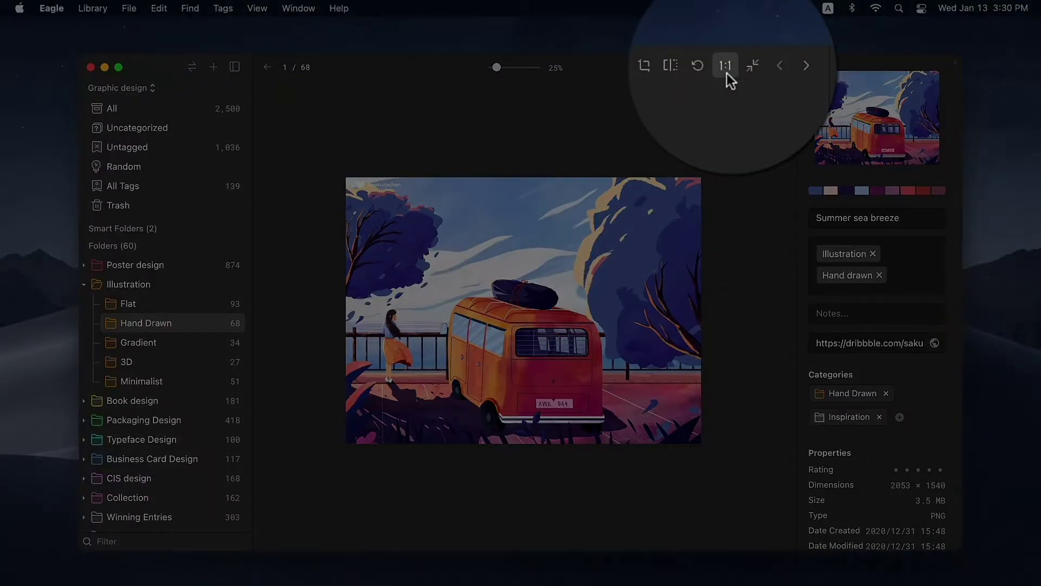
click(726, 73)
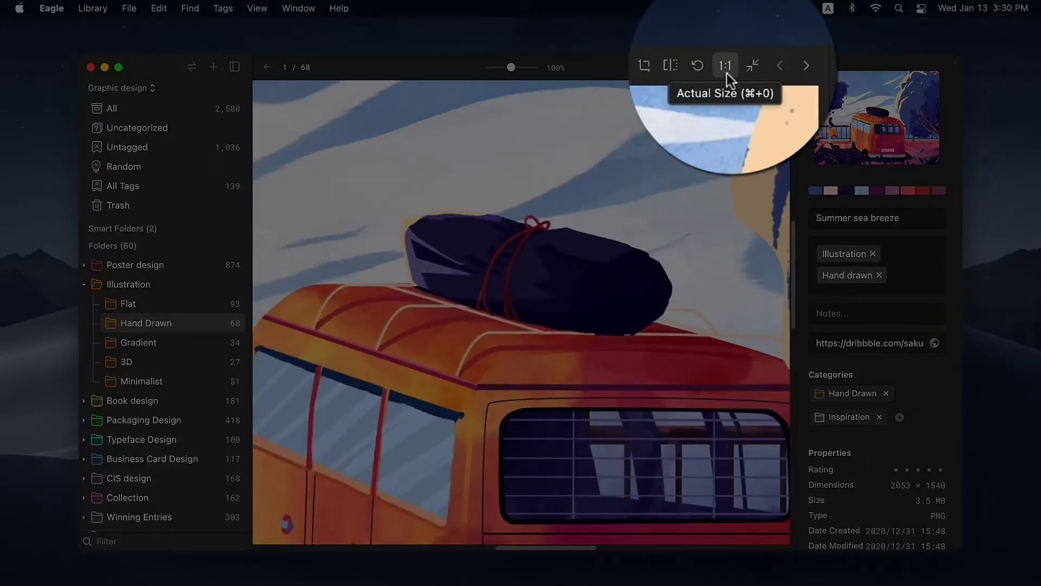
click(755, 73)
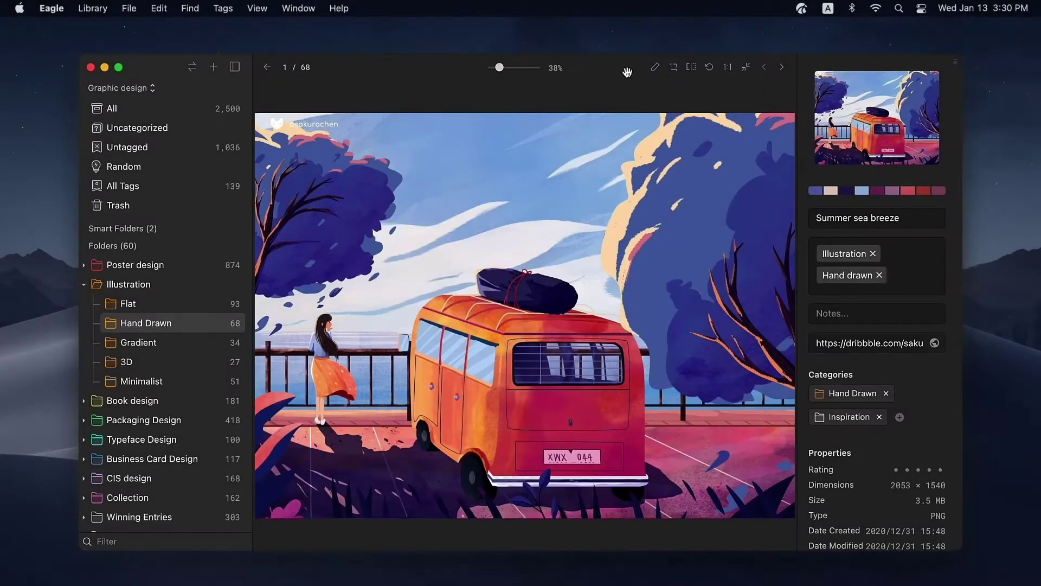
- Switch the image between 100% and fitted size, and inspect the girl by the railing at about 205% before fitting the image again
right_click(568, 72)
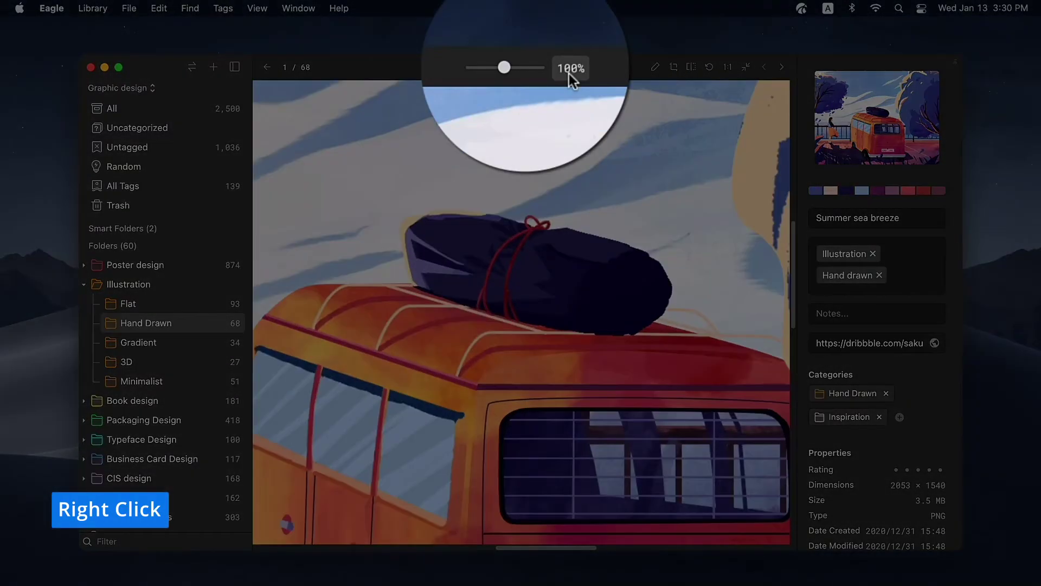
right_click(569, 73)
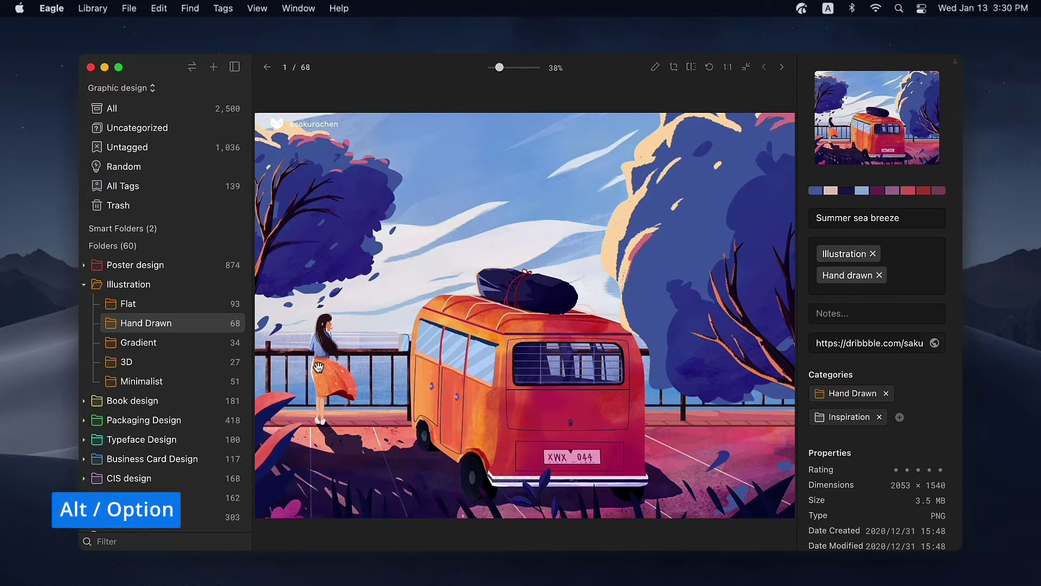
scroll(318, 368, up, 5)
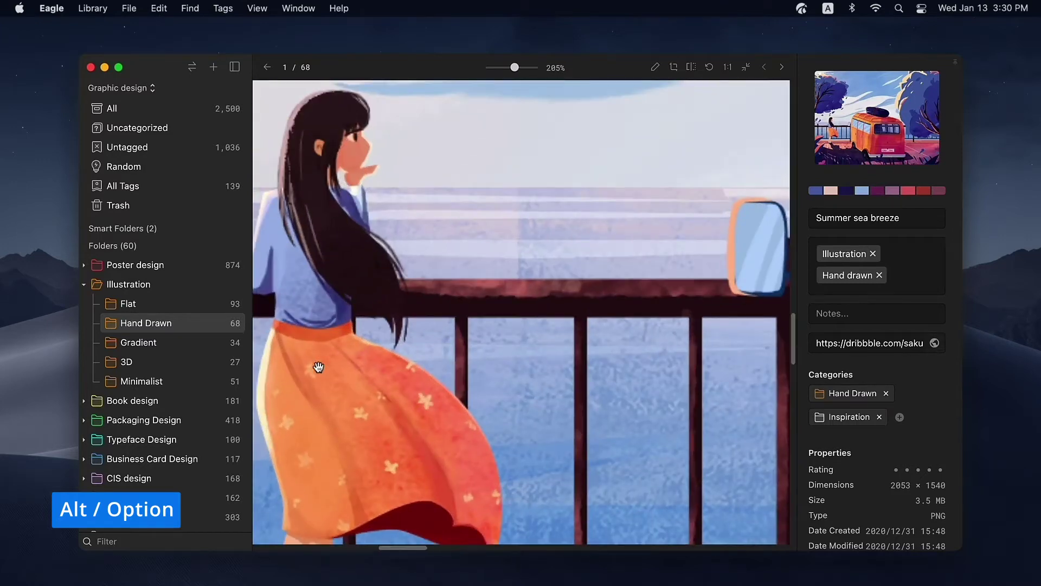
drag(319, 367, 529, 445)
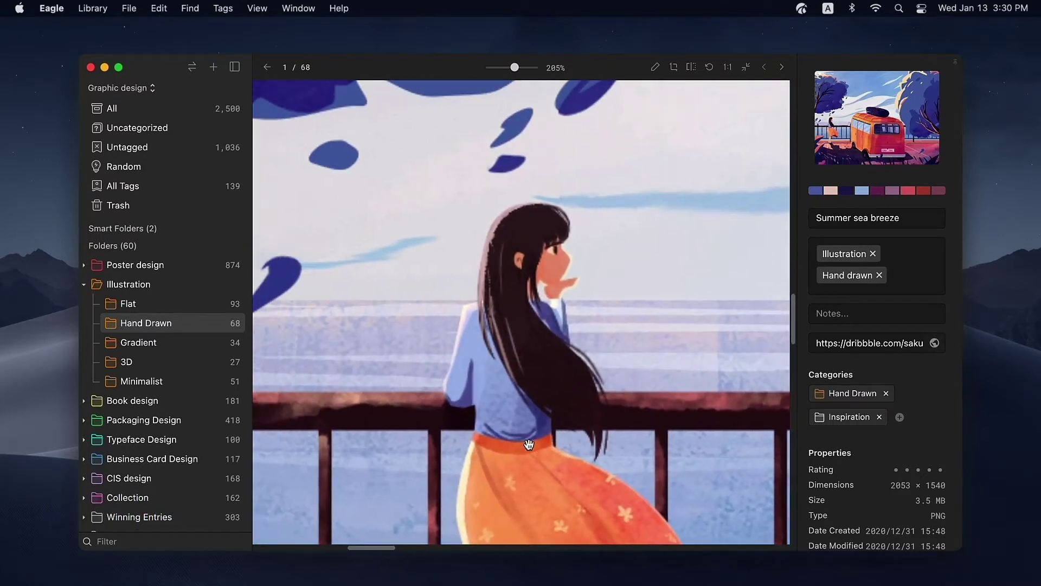
click(746, 68)
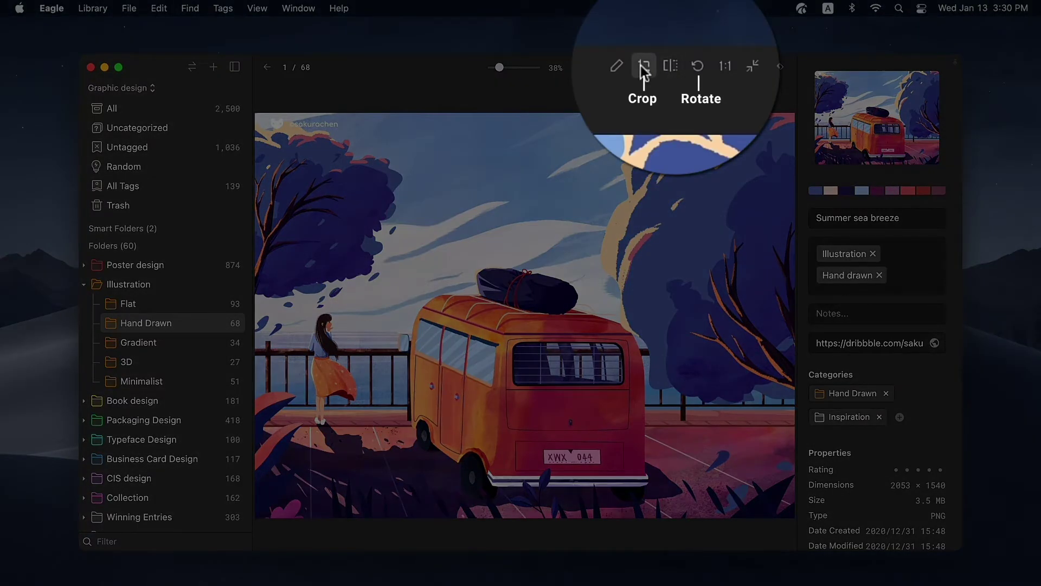
- Try to crop the Summer sea breeze image by pulling the crop frame's lower-right corner inward
click(642, 66)
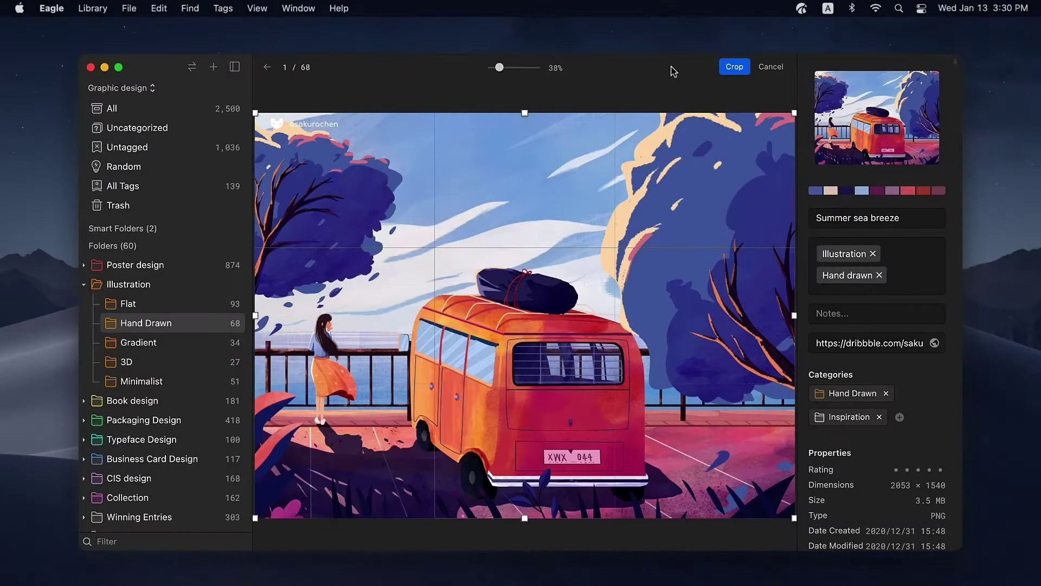
drag(793, 519, 694, 479)
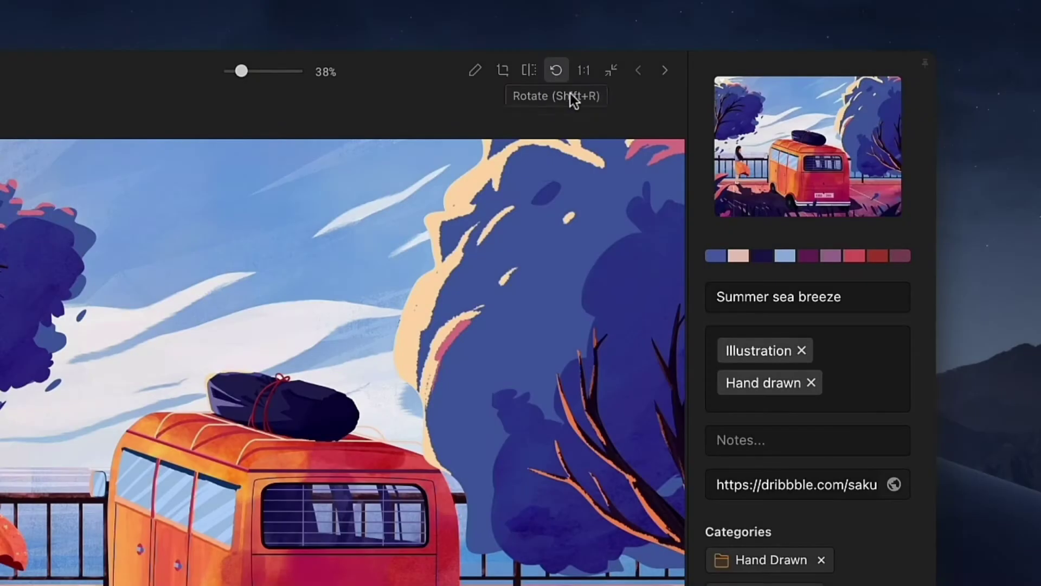
- Copy the hex code #5e71b1 of the first blue swatch in the image's colour palette
click(721, 259)
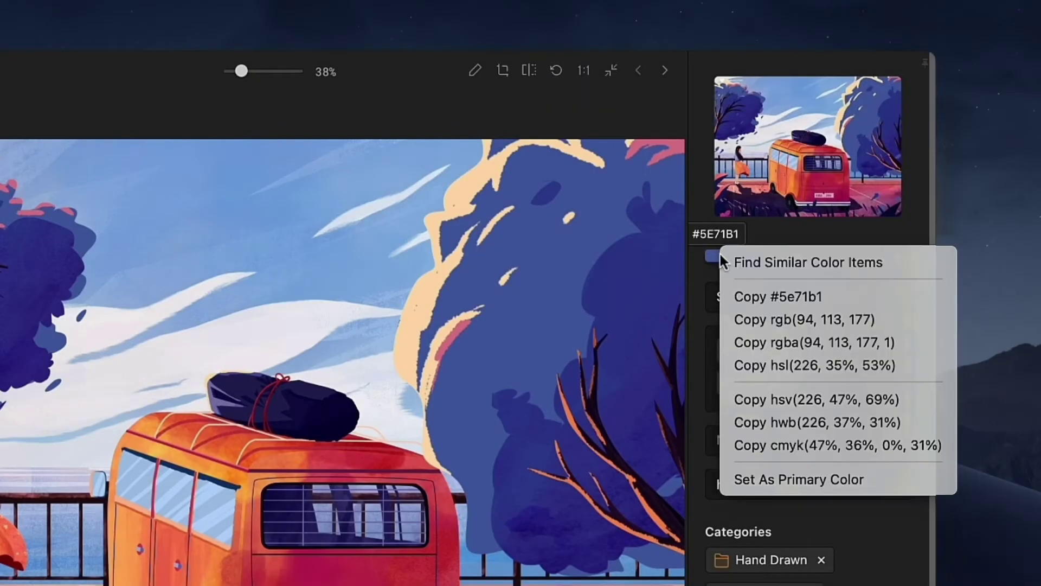
click(743, 297)
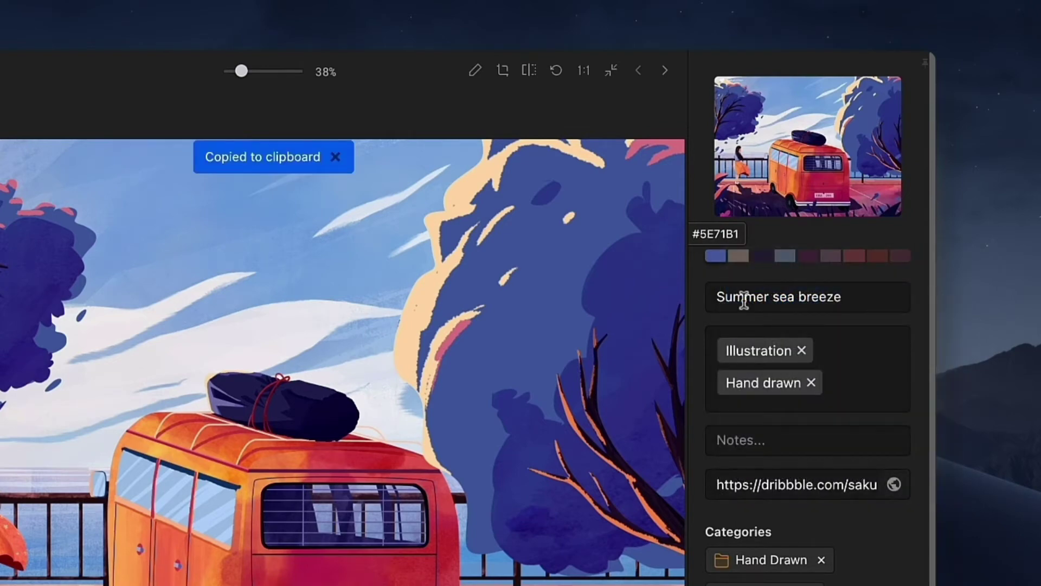
- Add the suggested tags Inspiration, Sea and Summer to the Summer sea breeze image
click(820, 382)
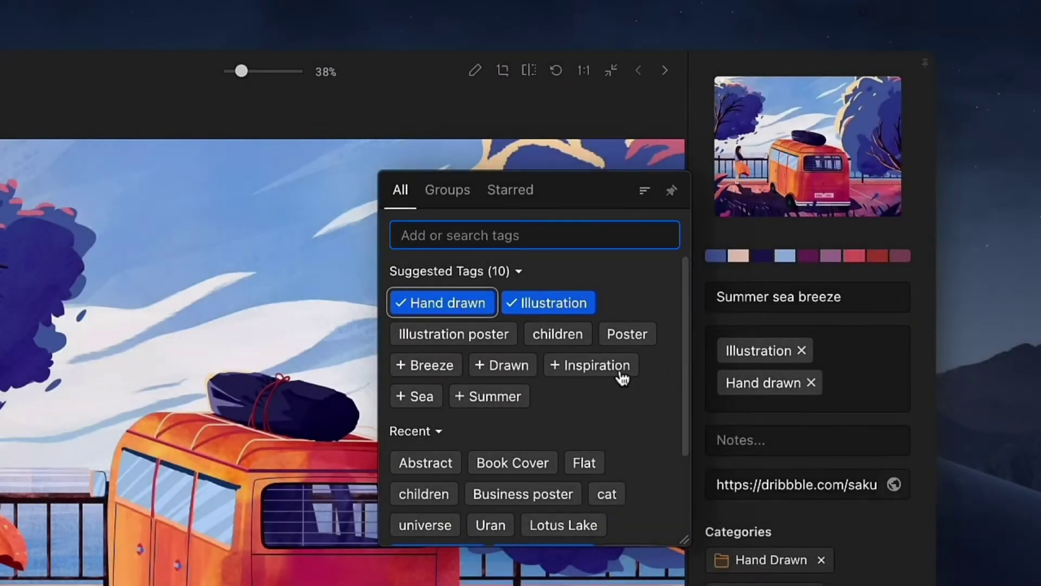
click(579, 369)
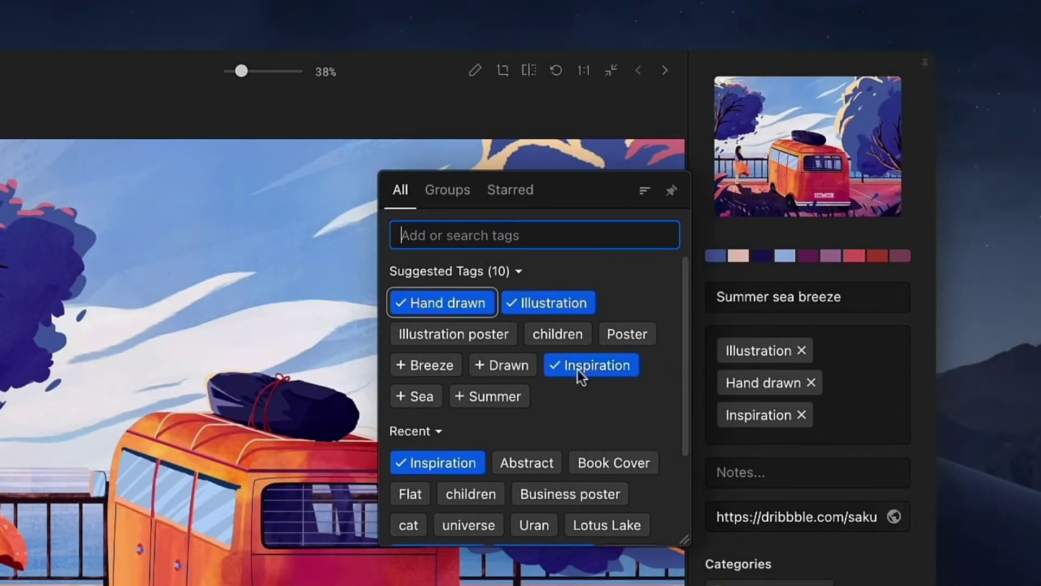
click(428, 402)
click(494, 404)
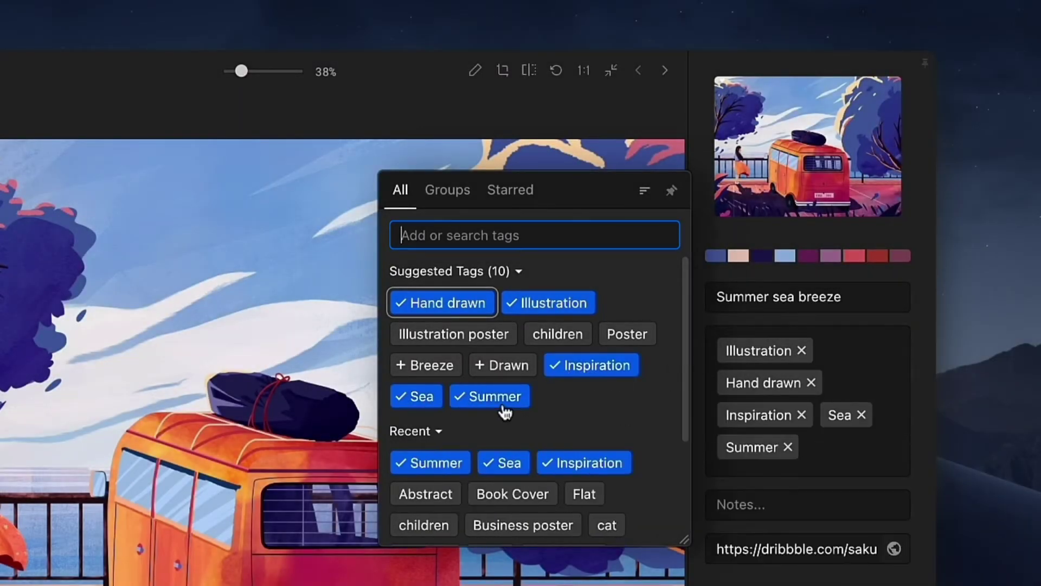
- Add the note "Color Composition and Layout Reference" to the Summer sea breeze image
click(736, 445)
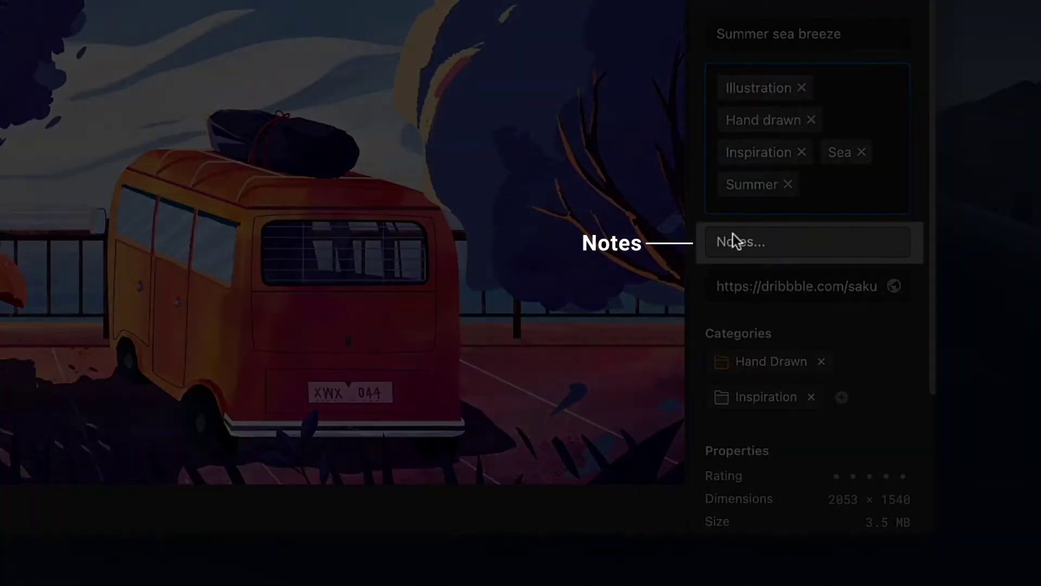
click(733, 331)
text(Color Composition and Layout Referen)
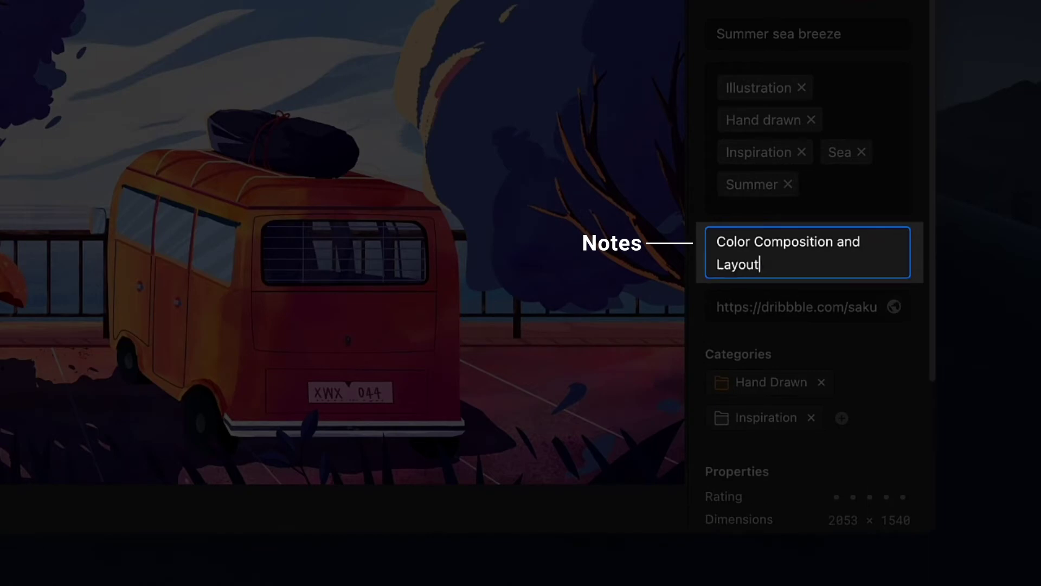
text(ce)
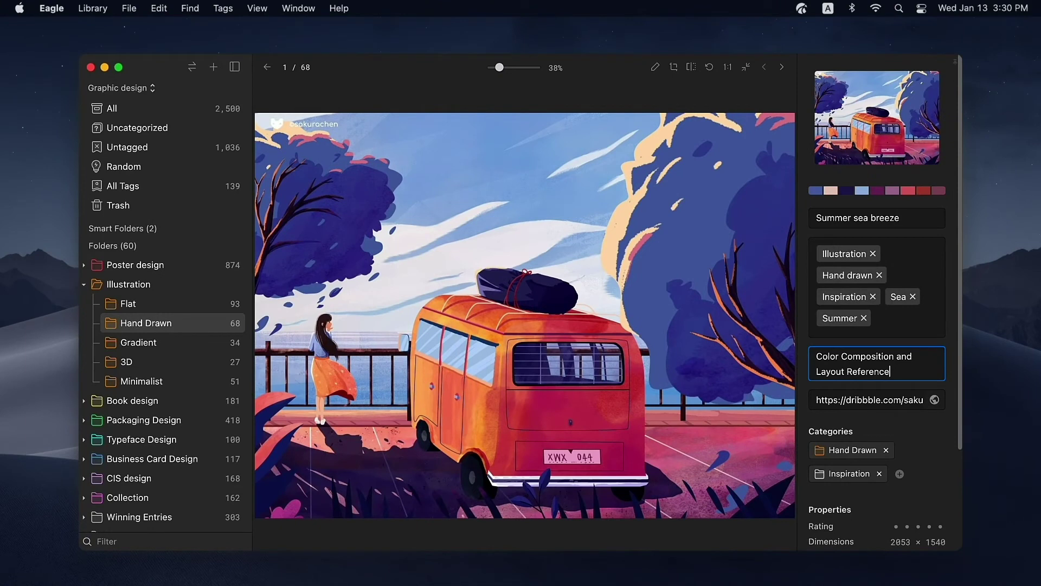
- Mark the area around the girl by the railing in comment mode and comment it with "Woman"
click(654, 67)
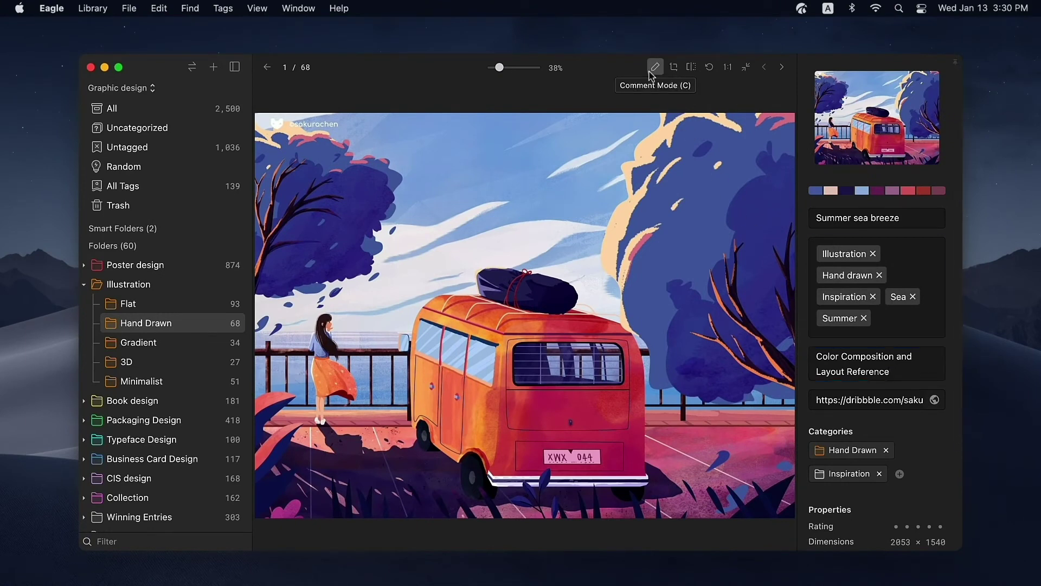
key(c)
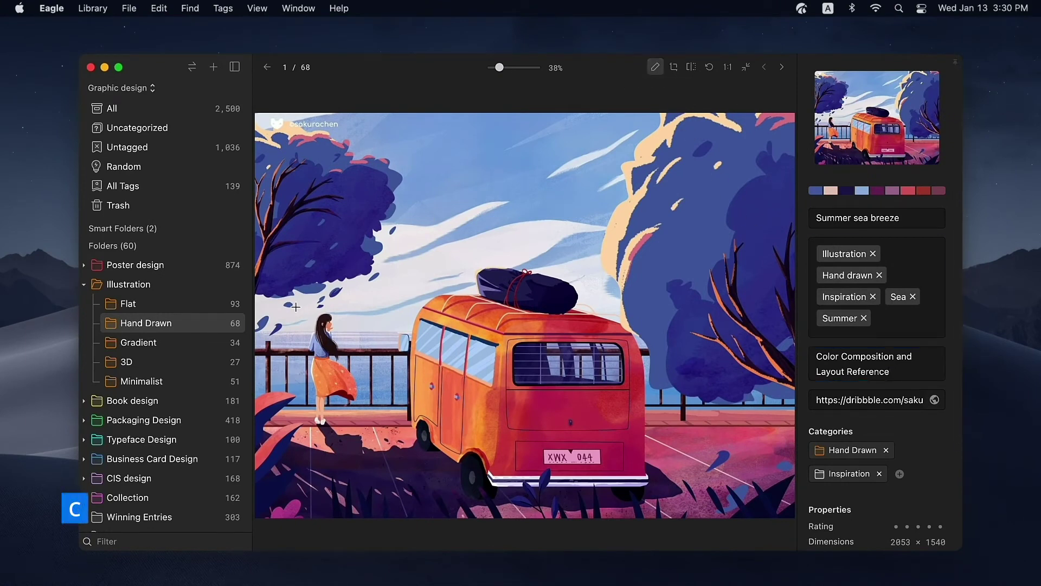
drag(296, 307, 361, 434)
text(Woman)
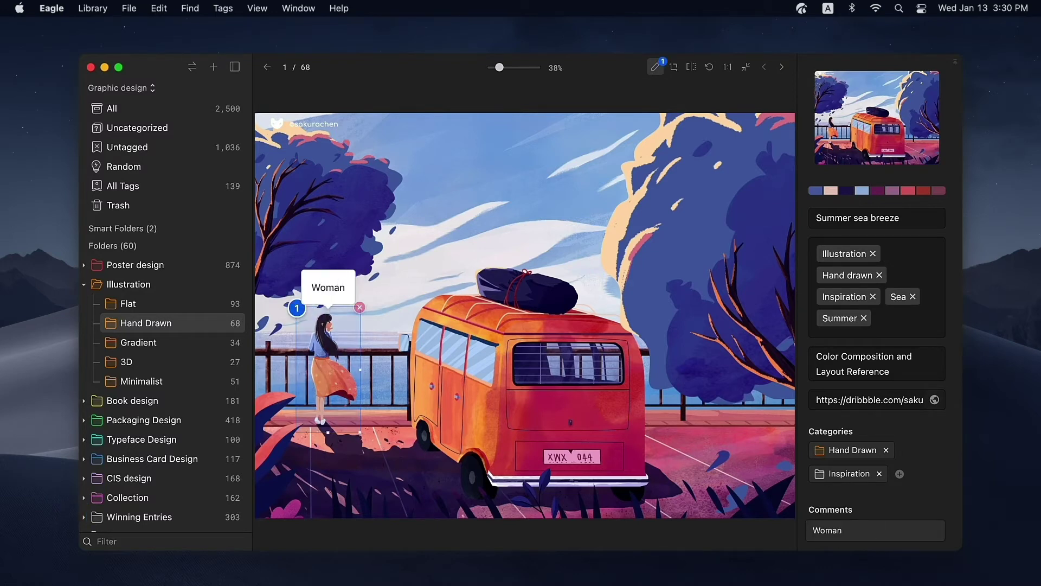
key(Return)
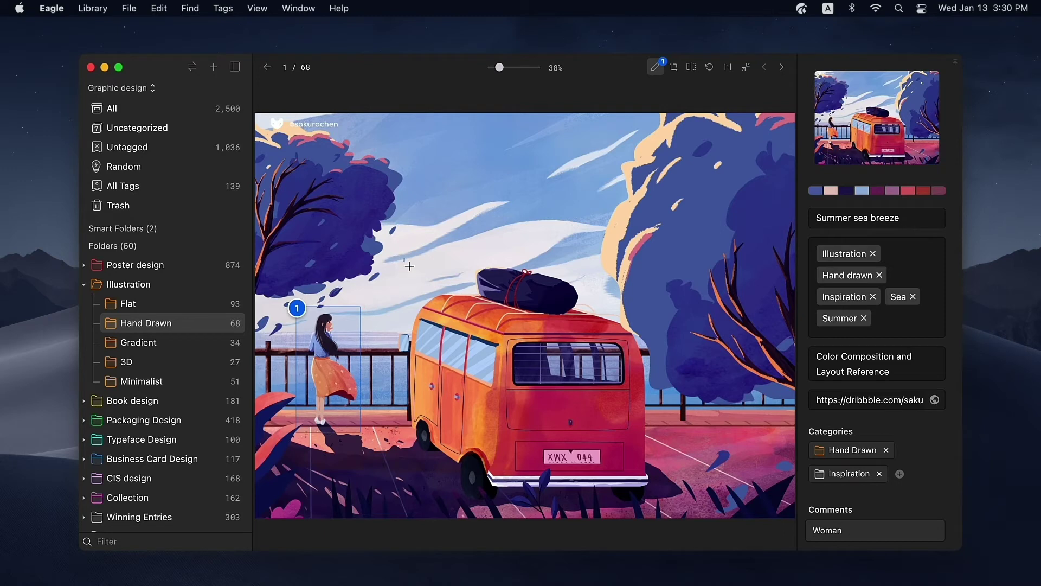
- Mark the area around the orange van, comment it with "Car", and leave comment mode
drag(404, 259, 659, 502)
text(Car)
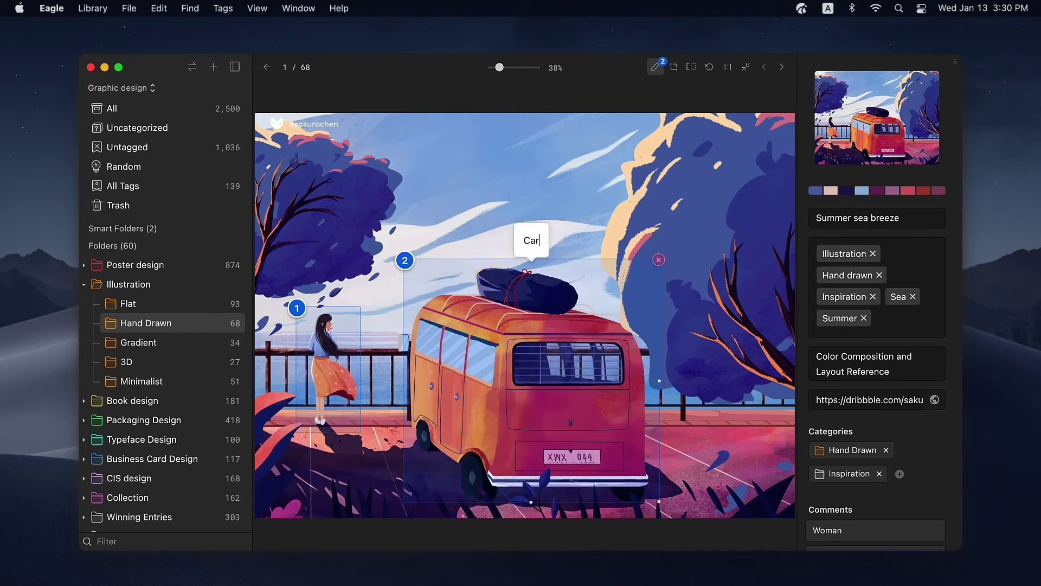
key(Return)
key(p)
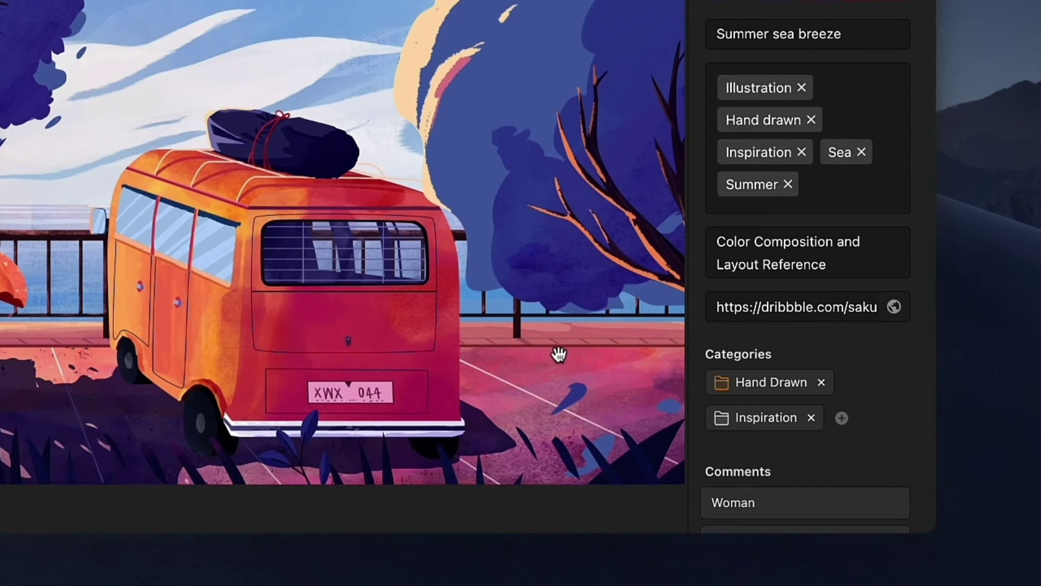
- Open the folder choices for the image's categories, and give the Summer sea breeze image a rating of five
click(841, 418)
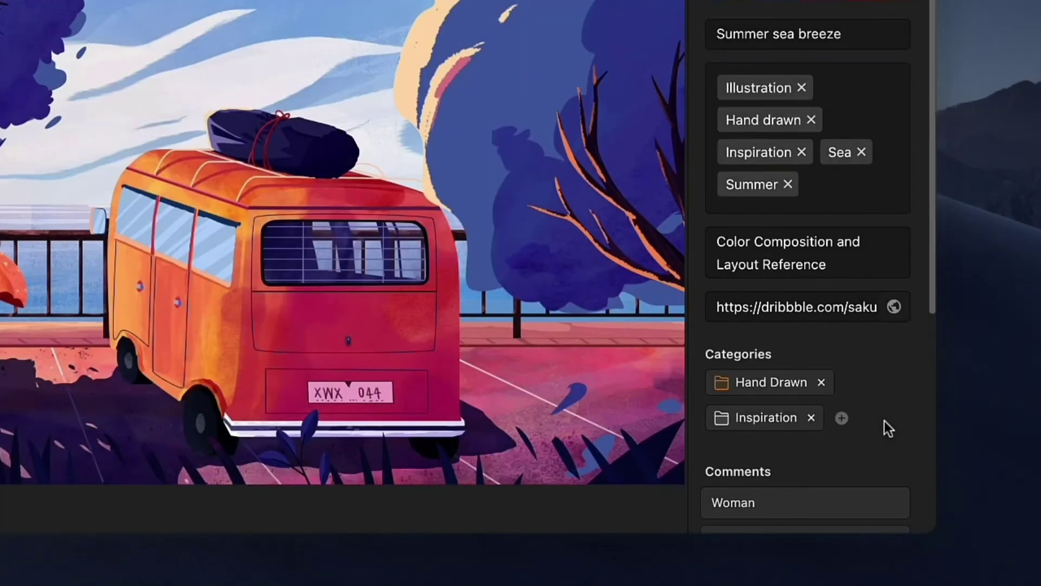
scroll(883, 421, down, 5)
scroll(884, 427, down, 4)
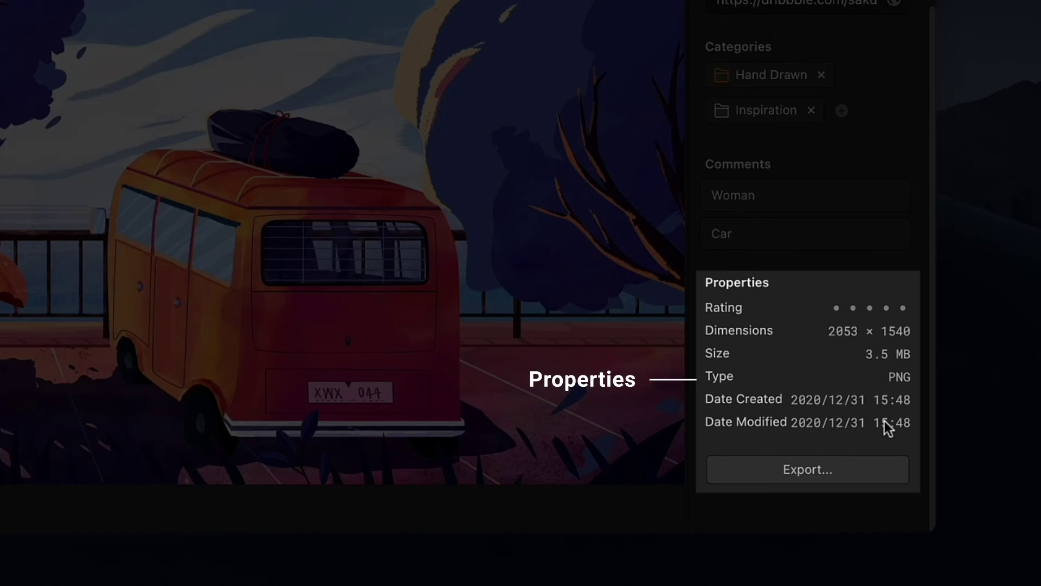
click(903, 312)
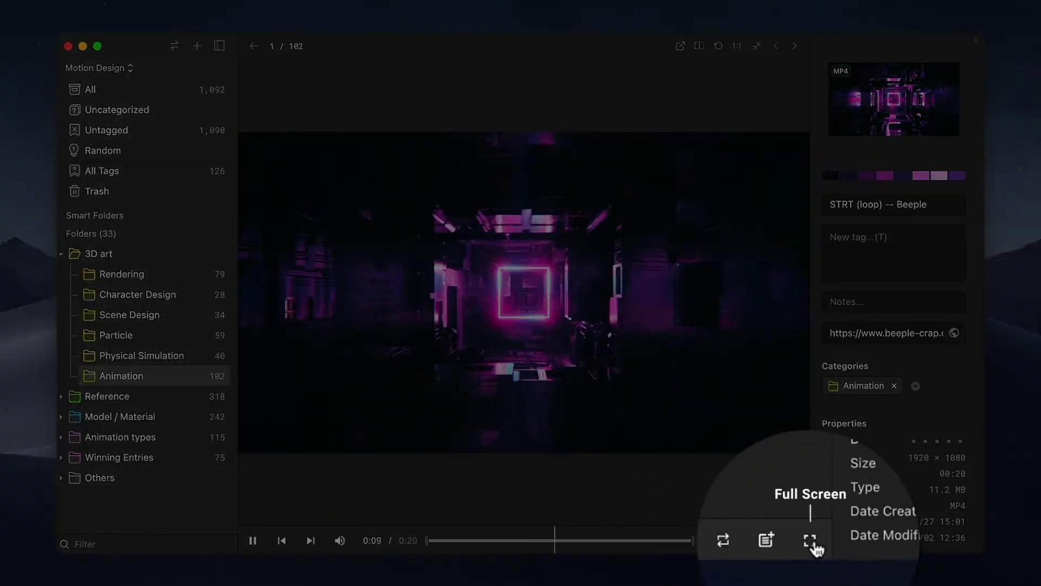
- Save the comment "Glow" at 0:11 of the STRT (loop) -- Beeple video, and move playback to 0:03
click(766, 540)
text(Glow)
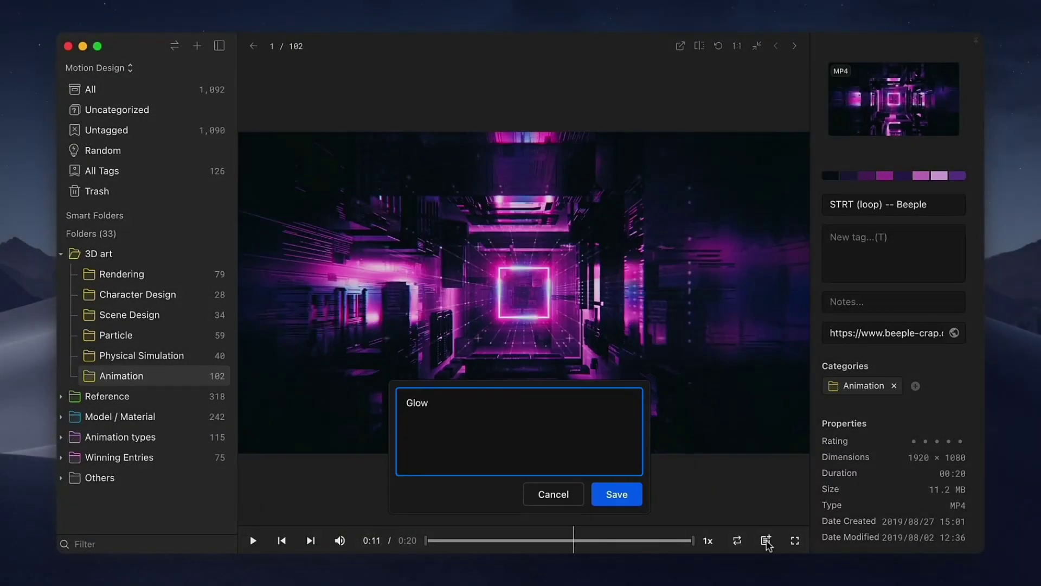
click(614, 493)
click(477, 540)
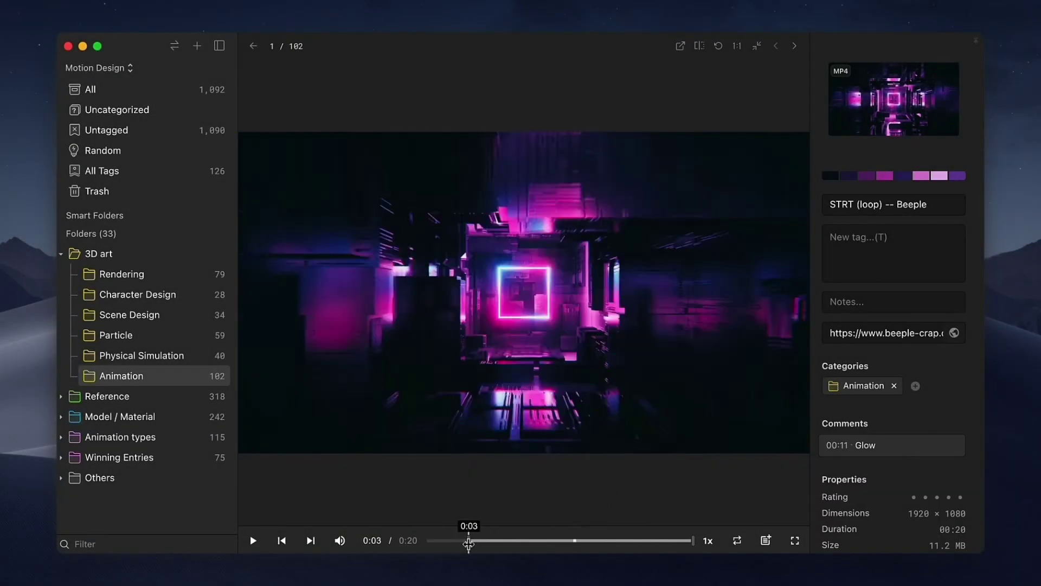